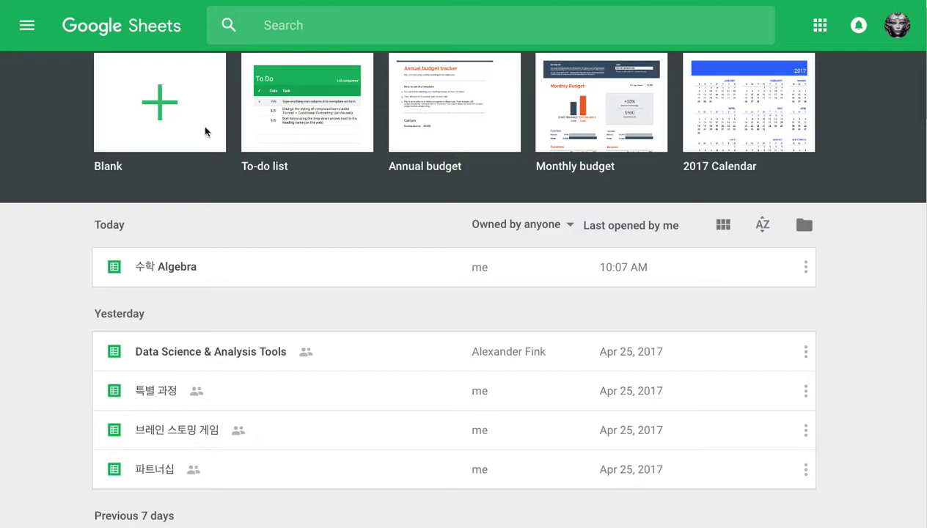
Step: Open 수학 Algebra at cell F1, restore its title and menus, and list add-ons like BigML, OpenSolver and Solver
scroll(205, 132, "down", 1)
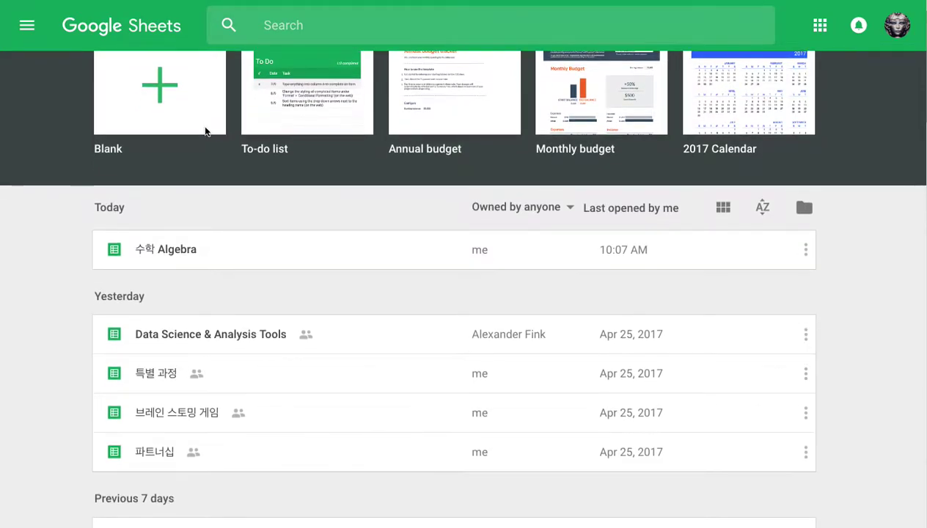
scroll(205, 131, "down", 1)
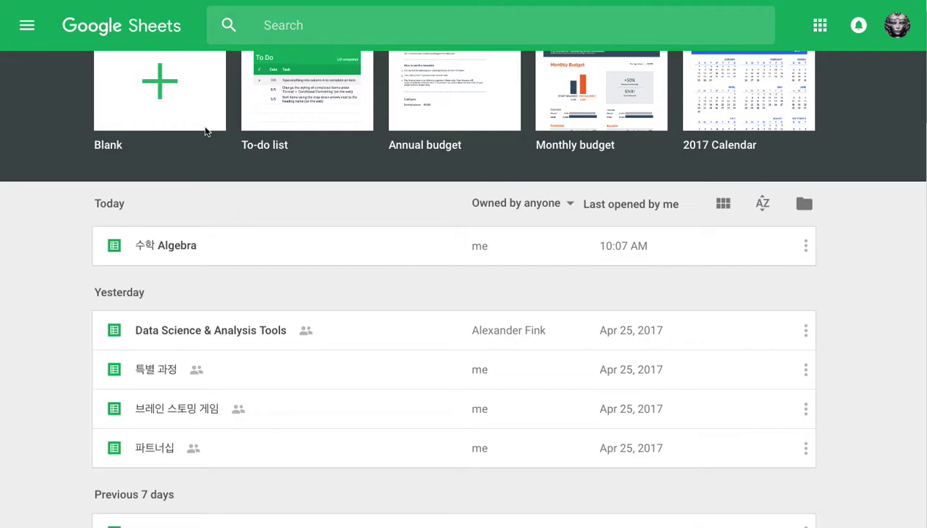
scroll(206, 131, "down", 2)
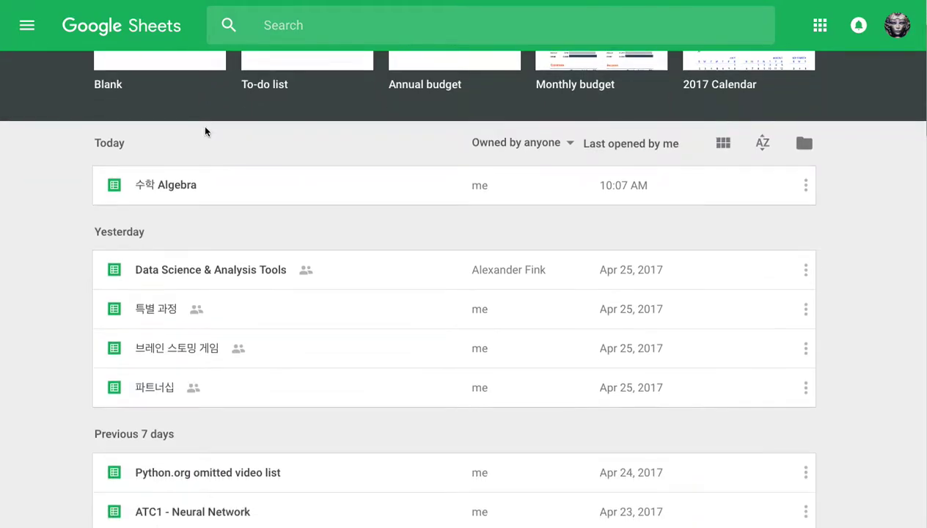
scroll(205, 132, "down", 1)
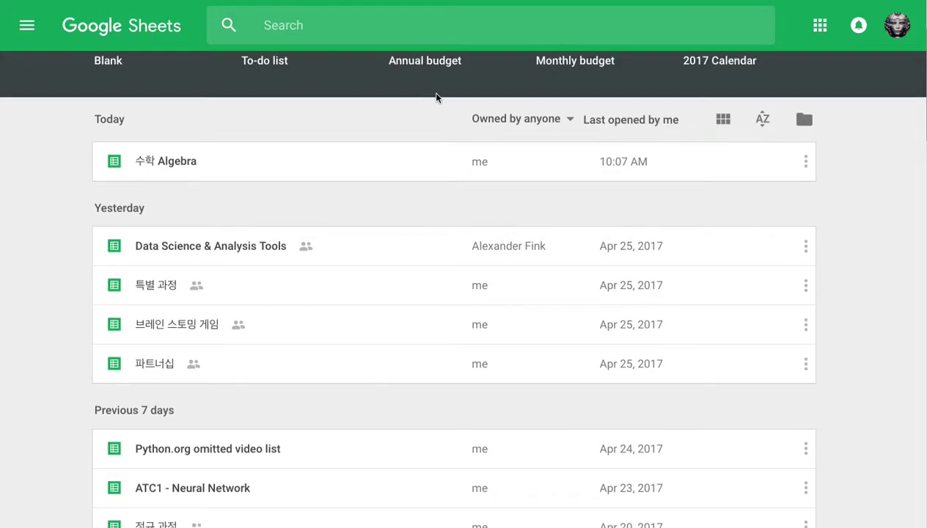
scroll(436, 97, "down", 1)
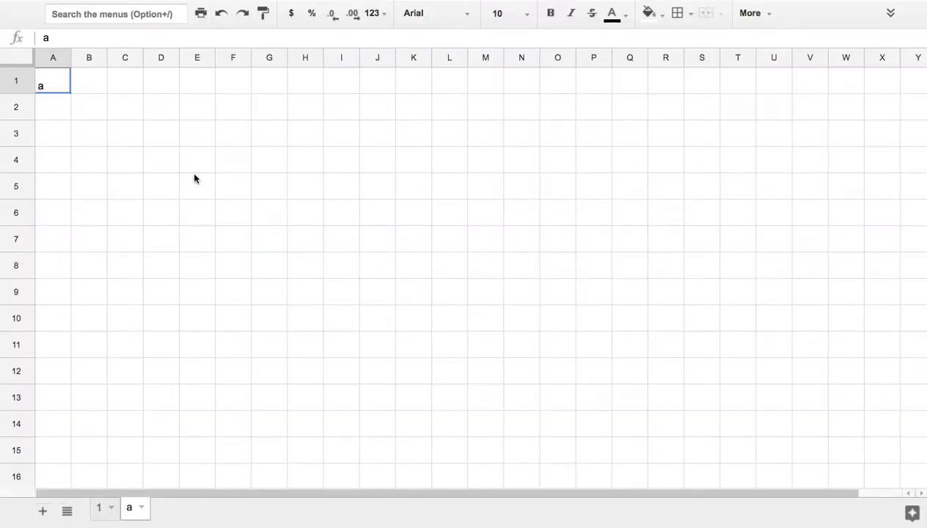
left_click(227, 86)
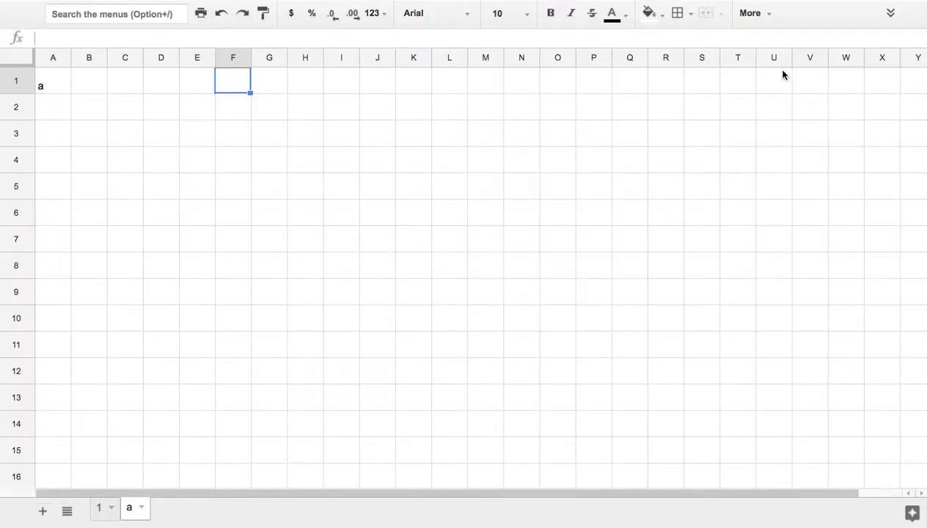
left_click(891, 12)
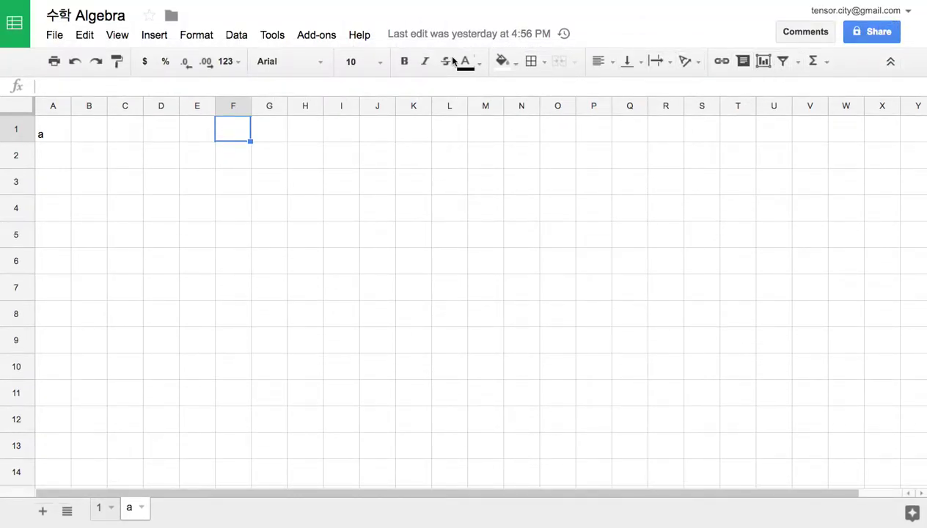
left_click(321, 35)
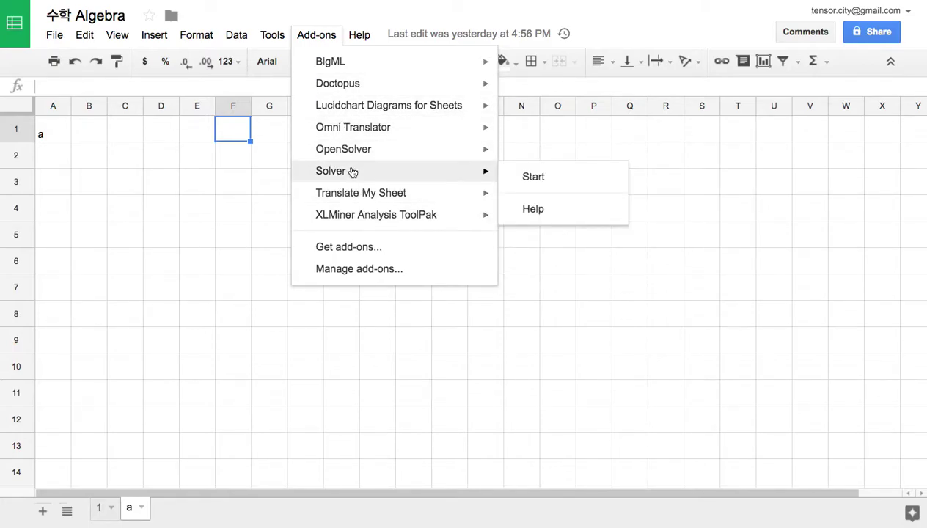
Step: Close the Add-ons menu so the 수학 Algebra sheet shows on its own
left_click(317, 18)
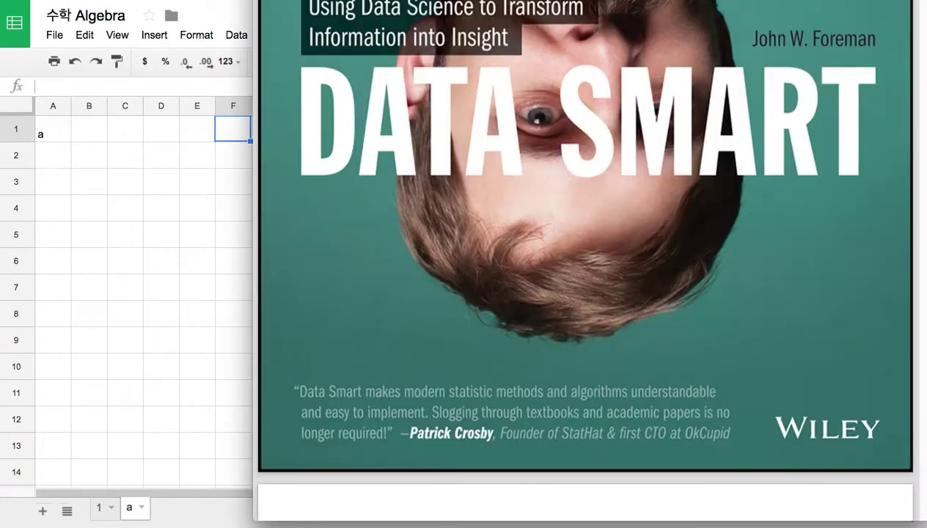
Step: Scroll the Data Smart PDF past the cover, credits and acknowledgments to Chapter 1's Contents listing
scroll(608, 144, "down", 2)
scroll(616, 151, "down", 2)
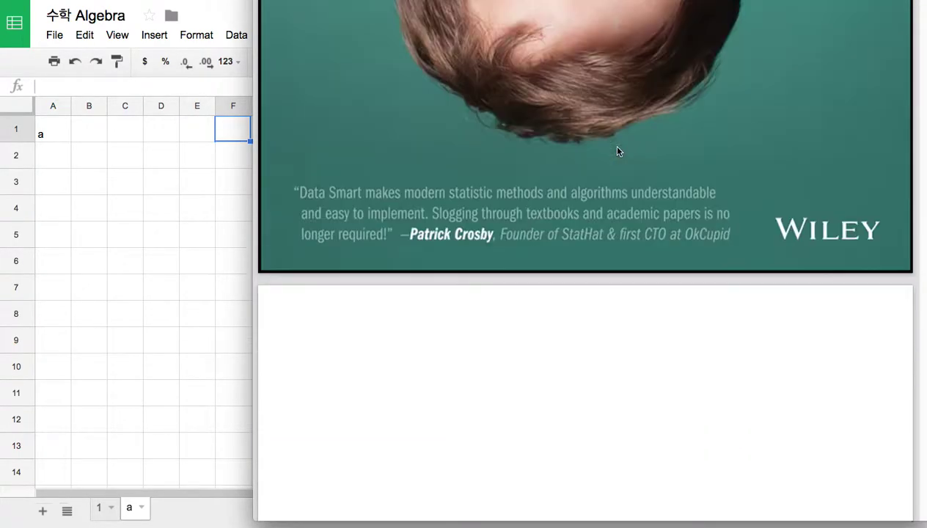
scroll(616, 150, "down", 2)
scroll(616, 150, "down", 2)
scroll(617, 150, "down", 3)
scroll(617, 151, "down", 5)
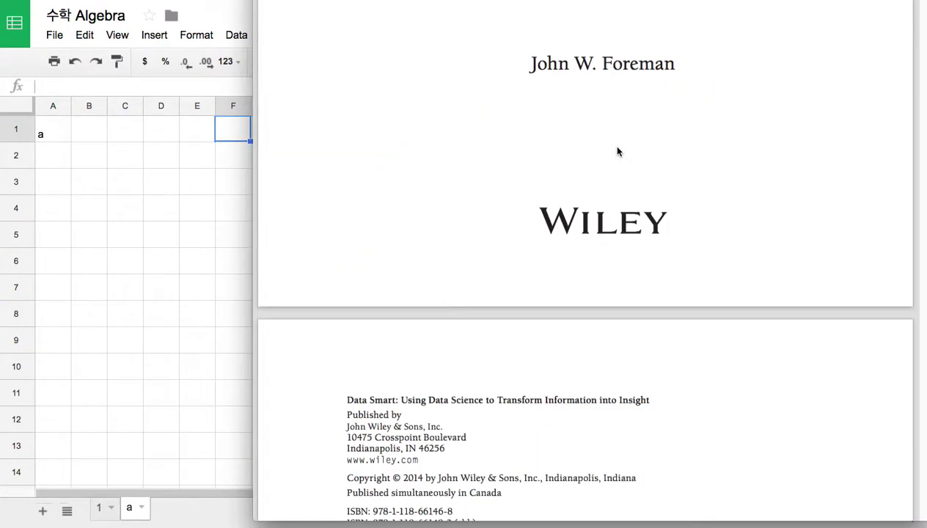
scroll(617, 151, "down", 1)
scroll(617, 151, "down", 2)
scroll(617, 151, "down", 3)
scroll(617, 151, "down", 1)
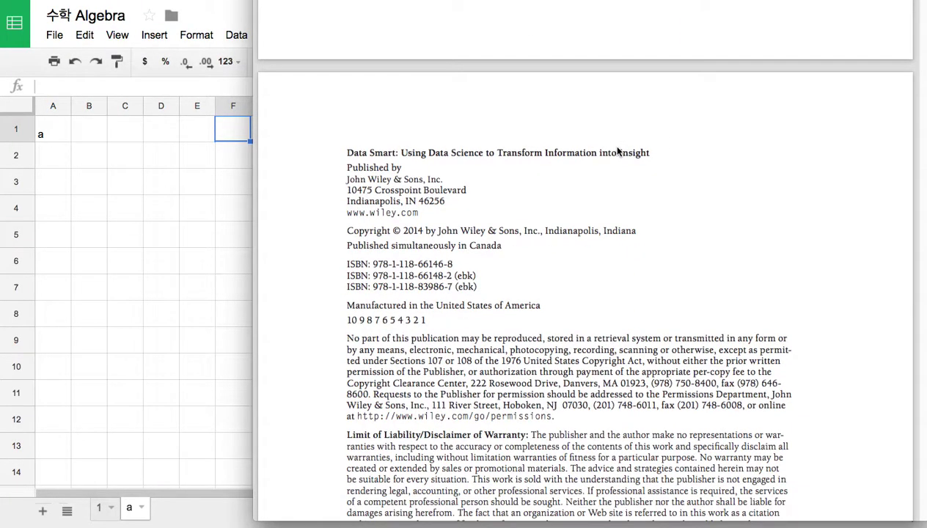
scroll(616, 151, "down", 5)
scroll(617, 151, "down", 5)
scroll(617, 152, "down", 5)
scroll(617, 151, "down", 5)
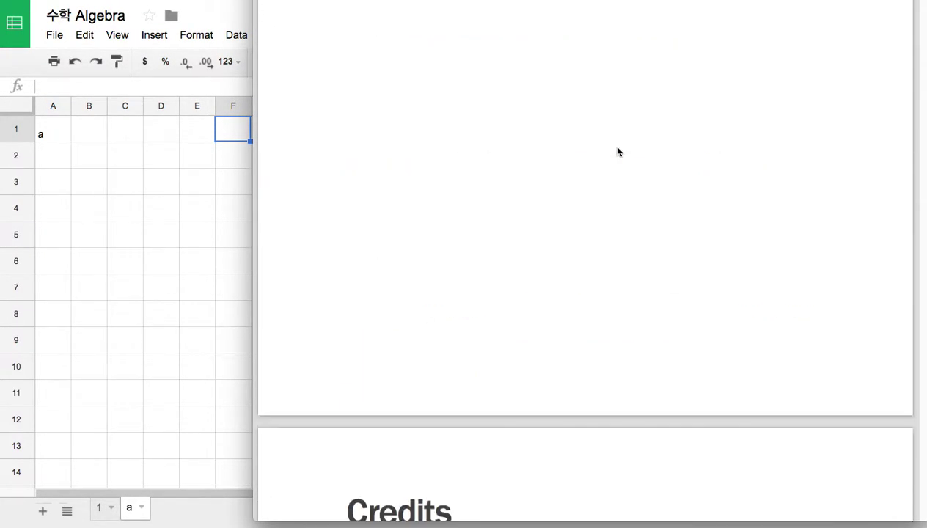
scroll(616, 151, "down", 5)
scroll(617, 151, "down", 3)
scroll(617, 151, "down", 2)
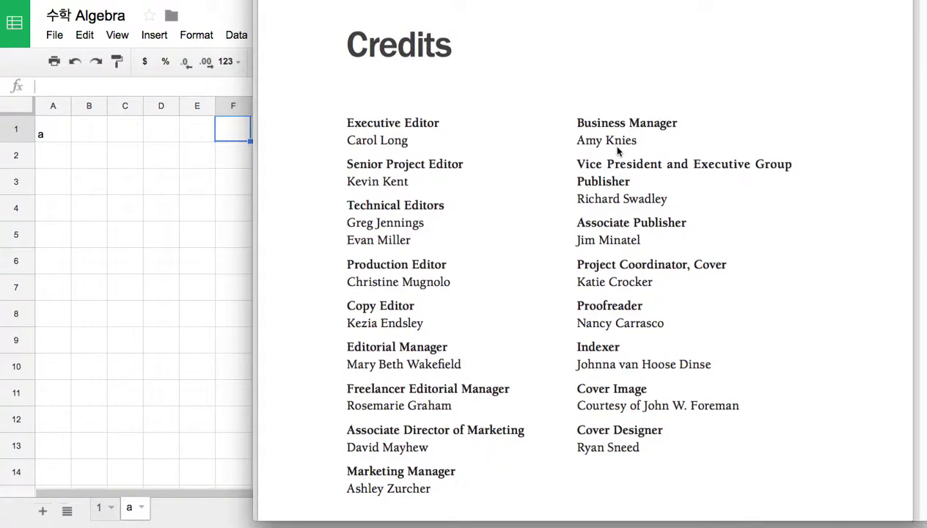
scroll(616, 151, "down", 5)
scroll(617, 151, "down", 5)
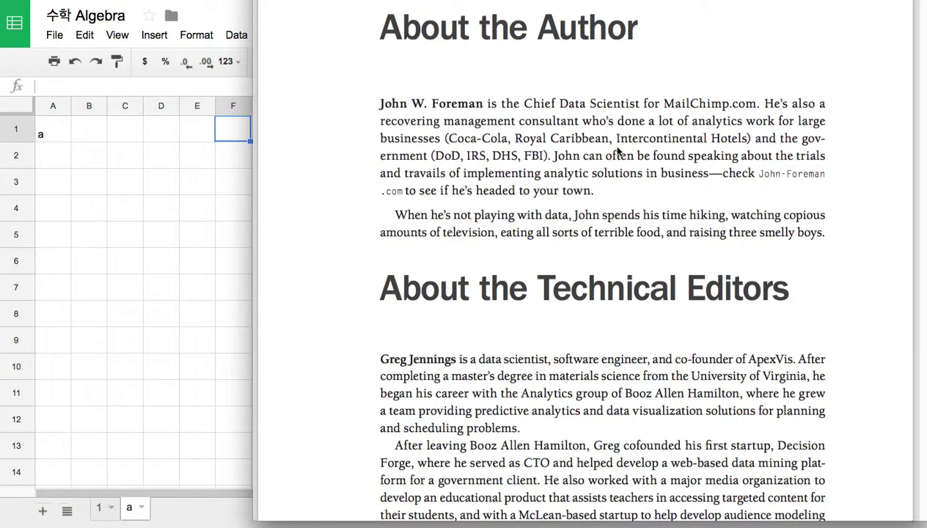
scroll(600, 222, "down", 2)
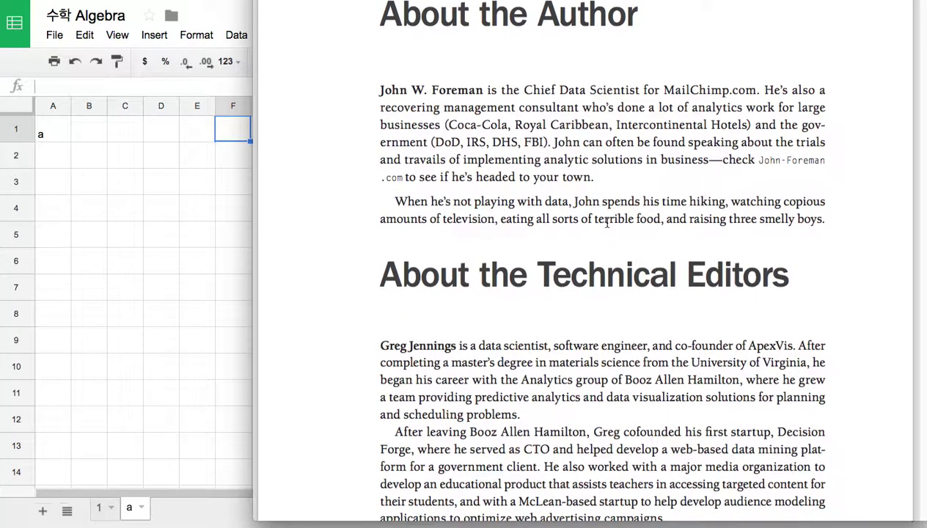
scroll(607, 222, "down", 3)
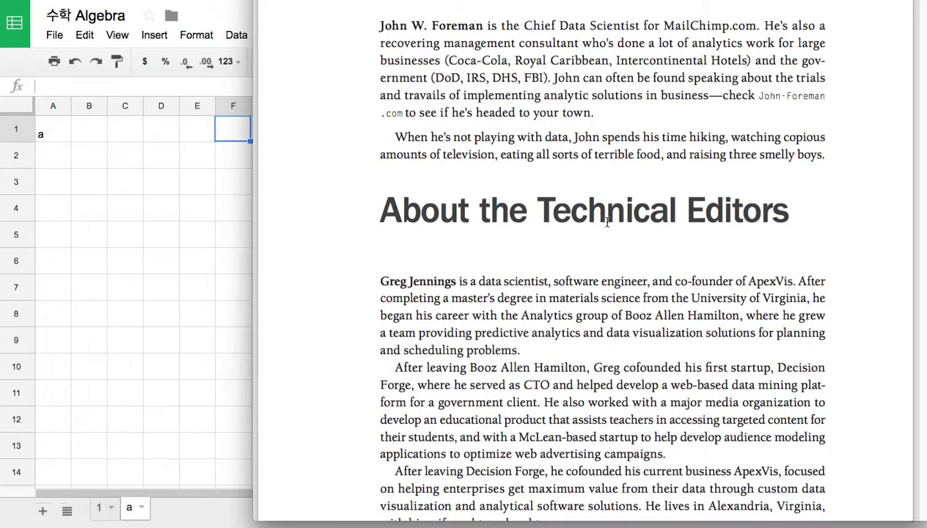
scroll(607, 222, "down", 5)
scroll(606, 222, "down", 1)
scroll(607, 223, "down", 10)
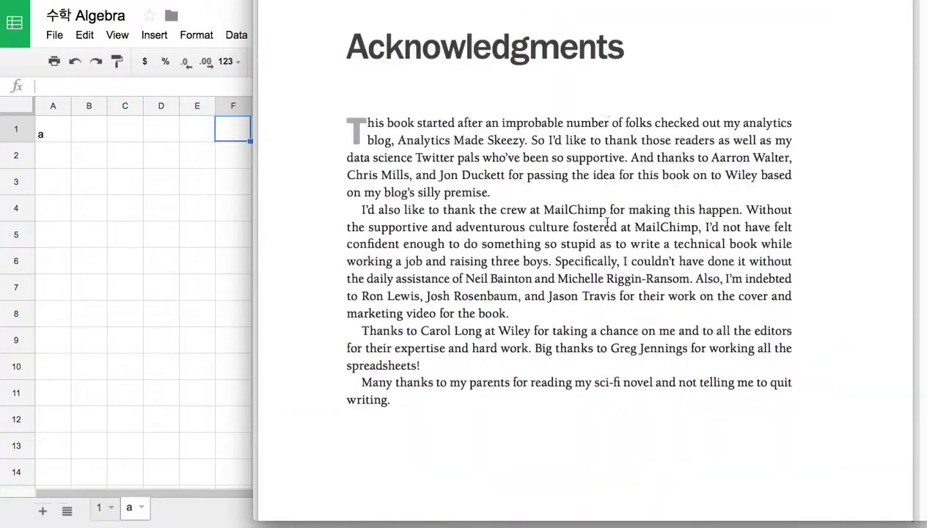
scroll(607, 222, "down", 5)
scroll(606, 222, "down", 10)
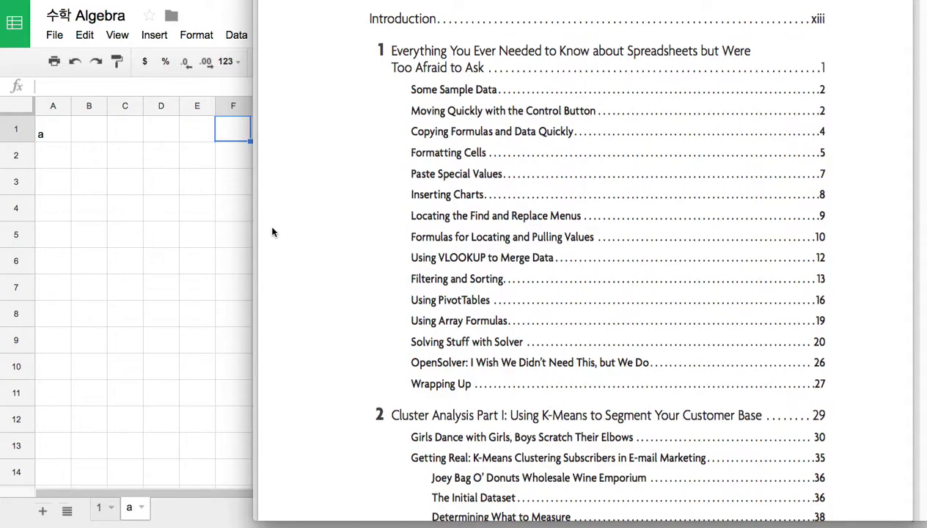
left_click(179, 236)
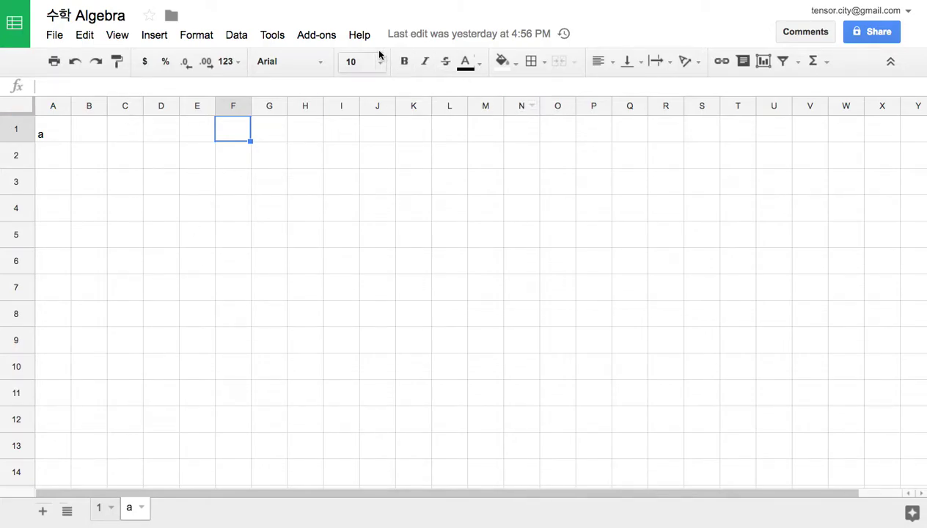
left_click(317, 36)
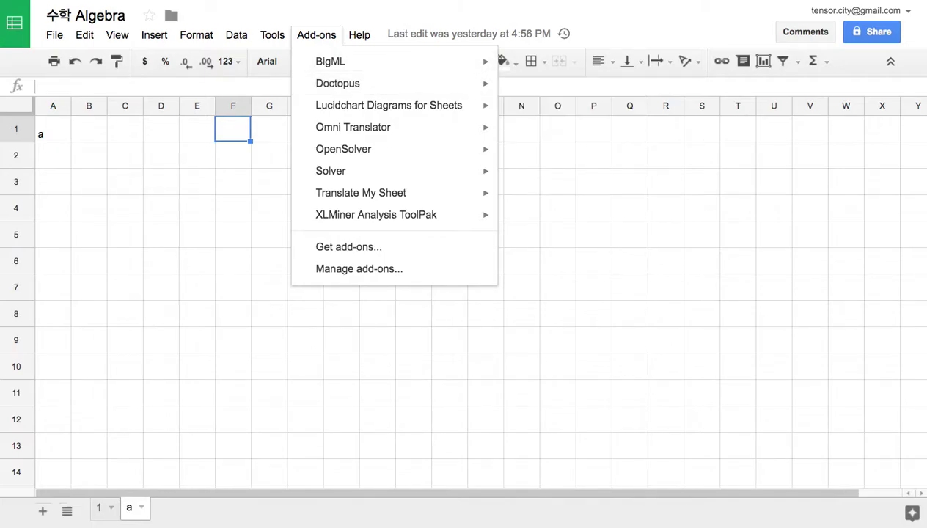
key("super+Tab")
Step: Scroll to the end of the contents, then back up to Chapter 10, the Conclusion and the Index (page 401)
scroll(755, 95, "down", 2)
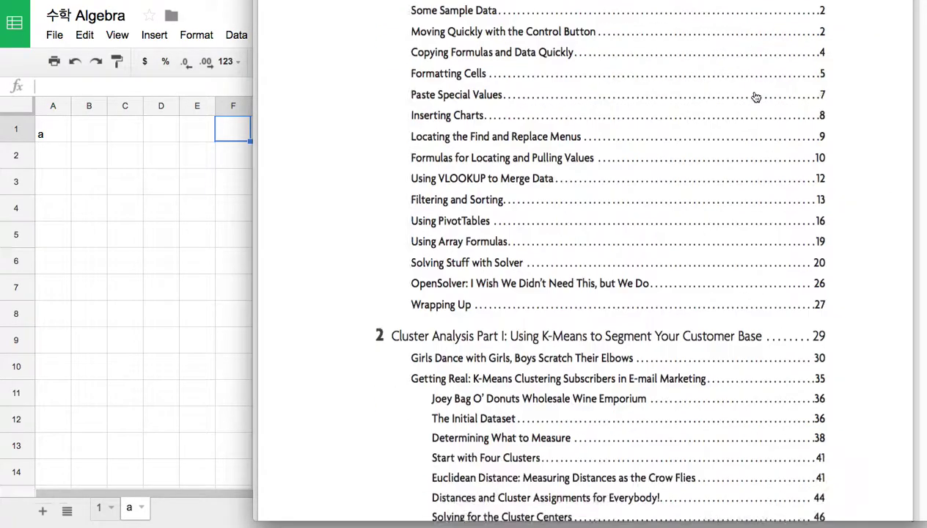
scroll(756, 96, "down", 5)
scroll(754, 92, "down", 3)
scroll(754, 92, "down", 10)
scroll(754, 93, "down", 8)
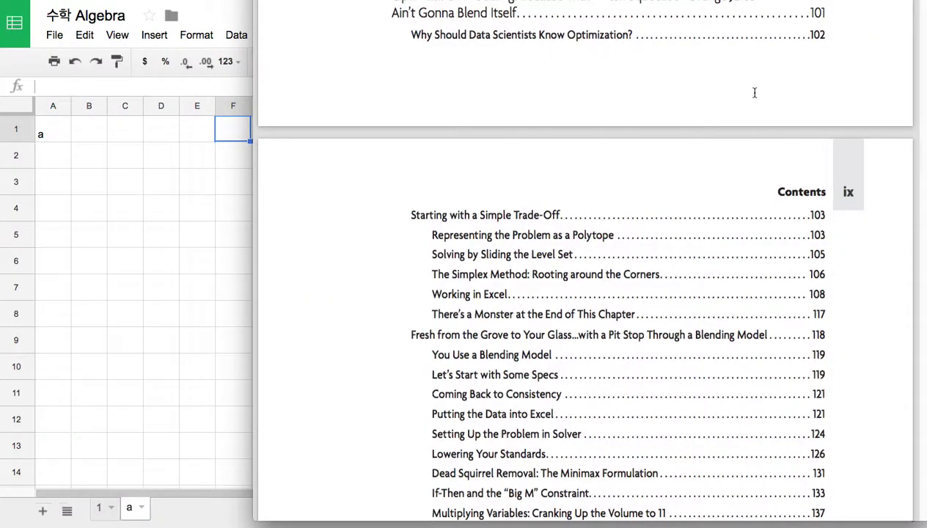
scroll(754, 92, "down", 6)
scroll(754, 93, "down", 8)
scroll(754, 92, "down", 10)
scroll(754, 93, "down", 8)
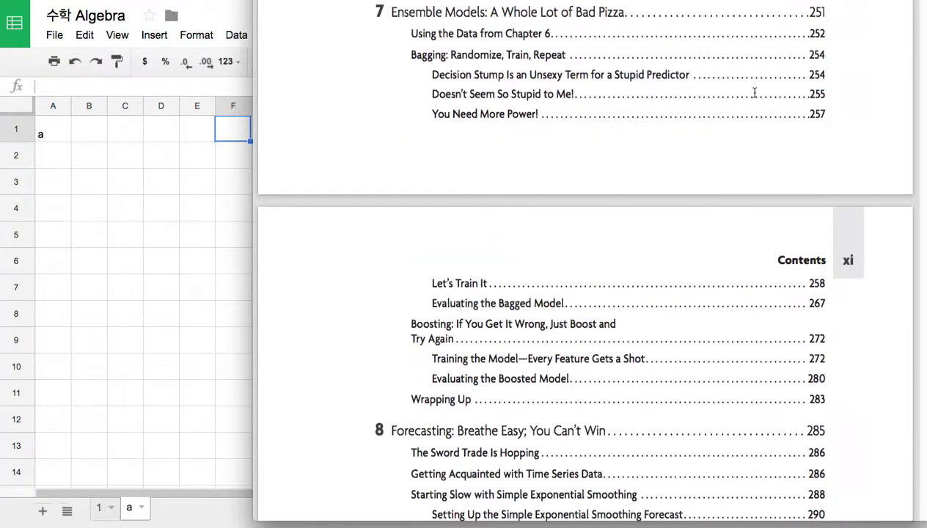
scroll(755, 92, "down", 10)
scroll(754, 93, "down", 8)
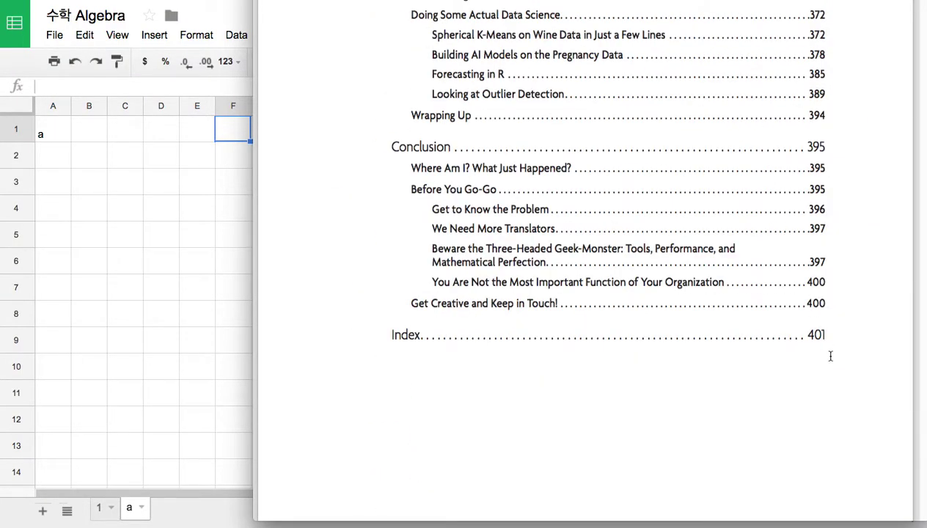
scroll(795, 320, "up", 1)
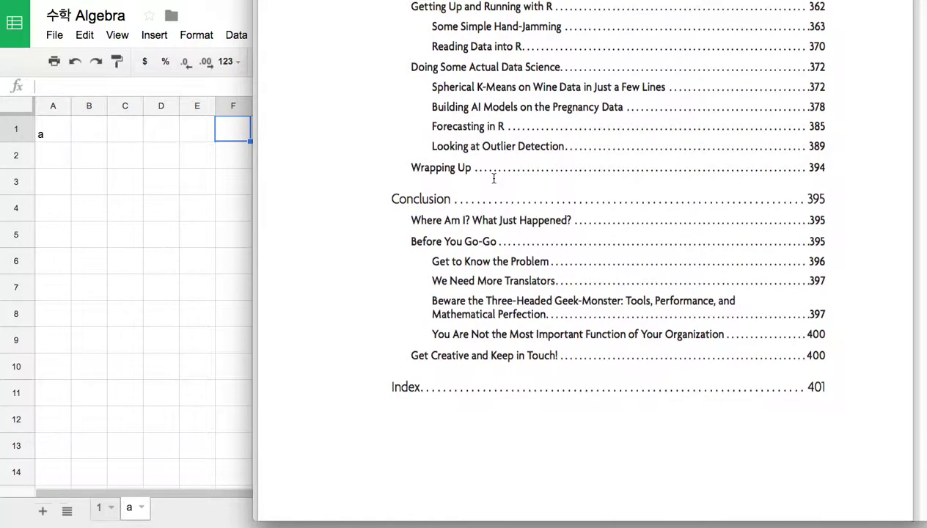
scroll(493, 178, "up", 3)
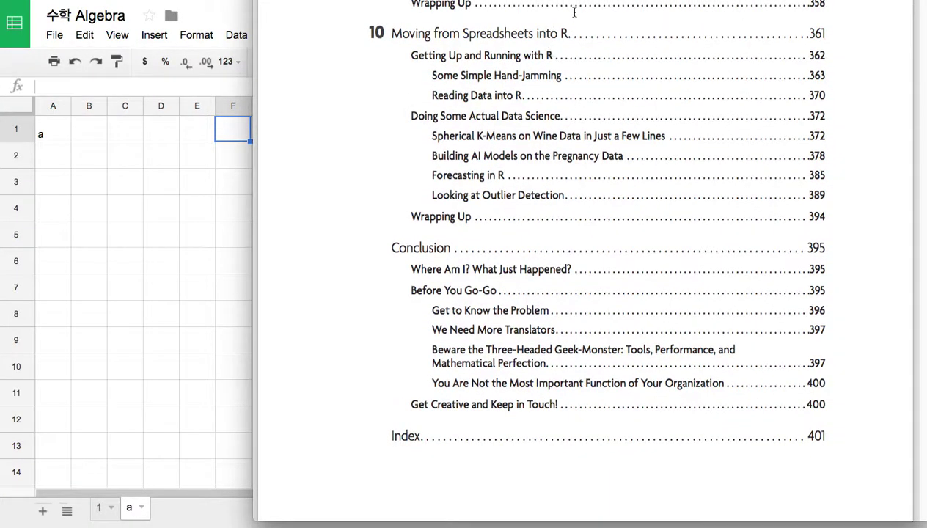